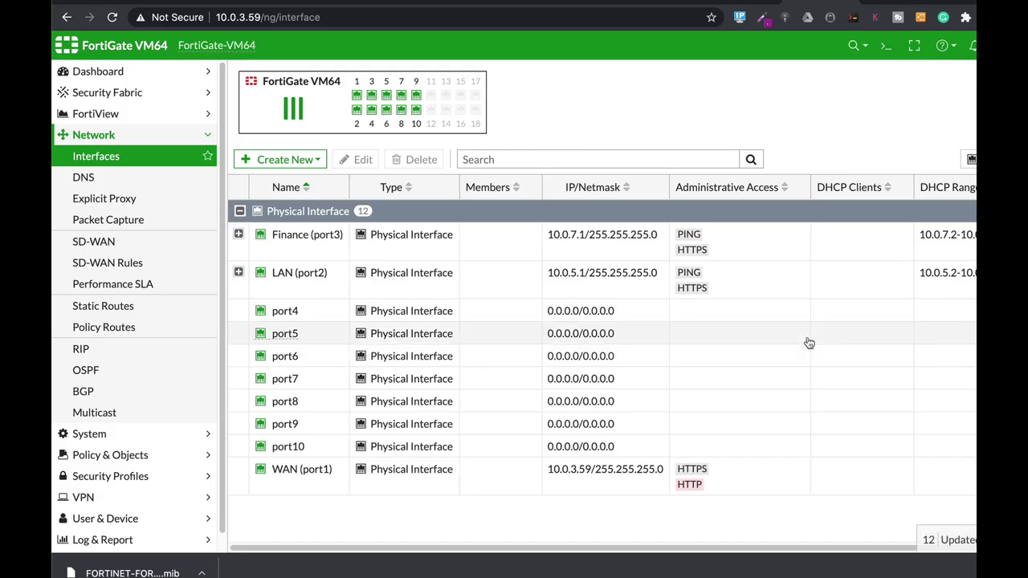
Step: Go to System > SNMP to open the SNMP settings page
left_click(81, 434)
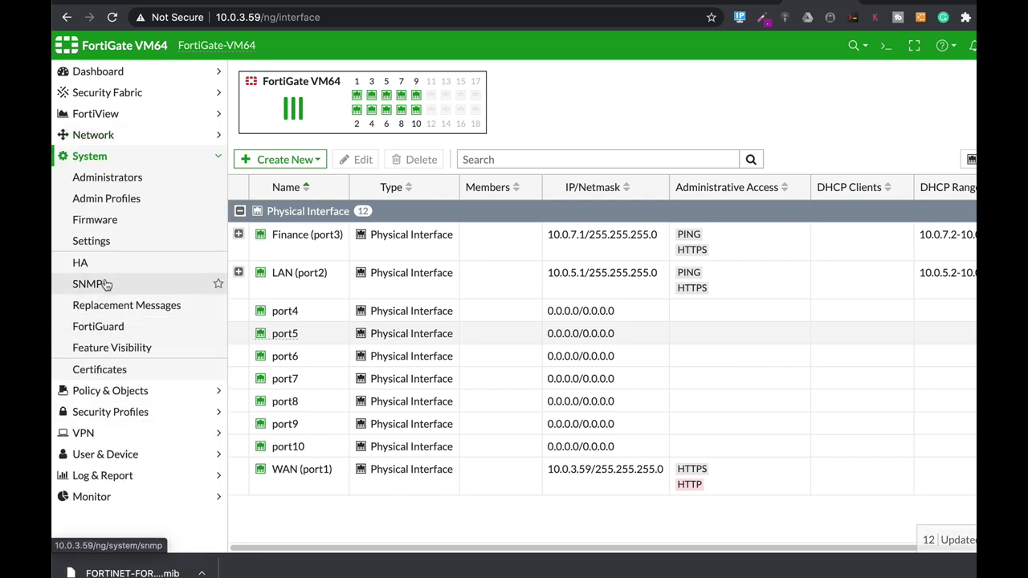
left_click(80, 283)
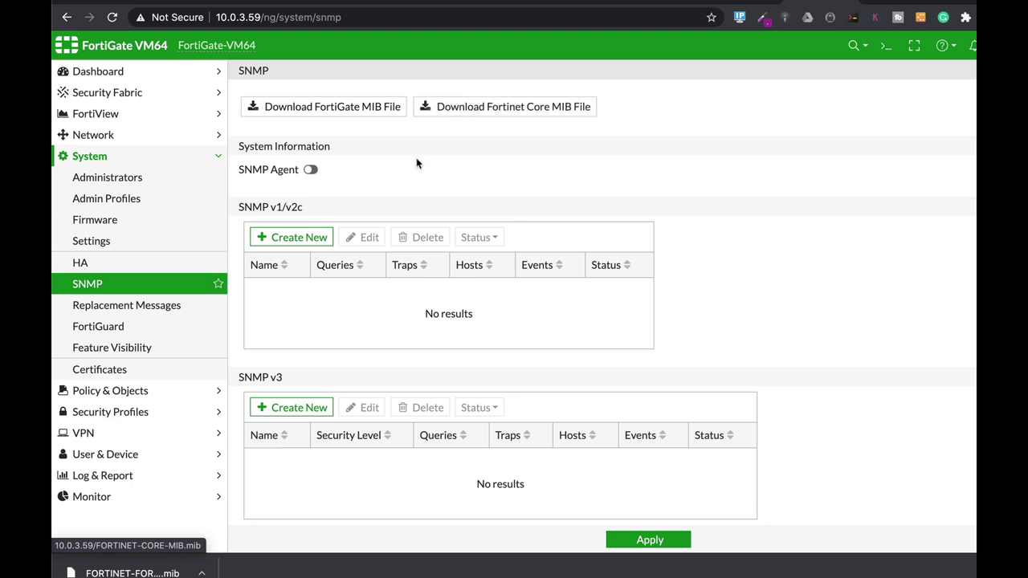
Step: Enable the SNMP agent with description 'fortigate office', location 'office' and a contact e-mail
left_click(310, 170)
left_click(347, 185)
type("fortiha")
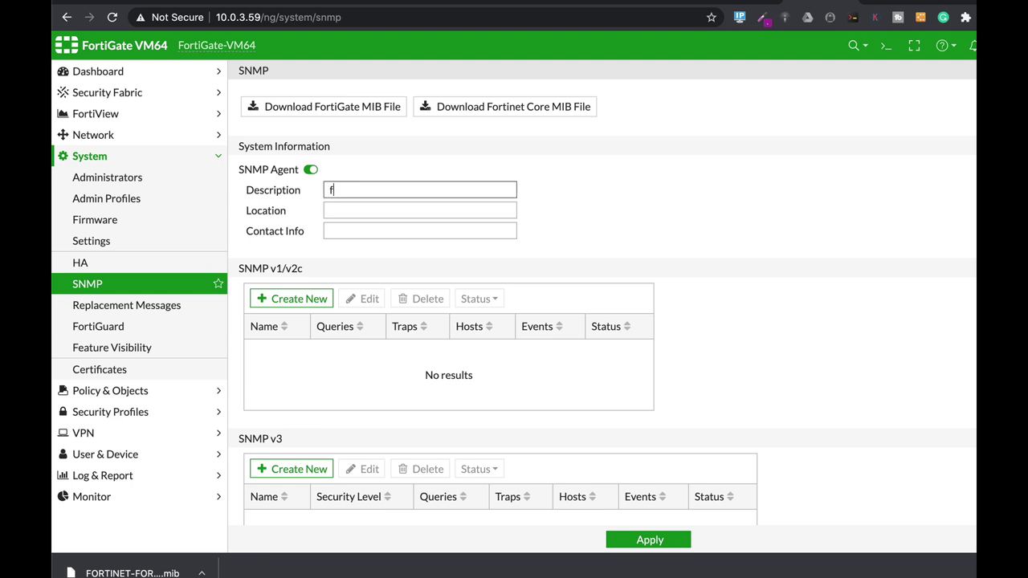
key("BackSpace")
type("gate office")
left_click(356, 206)
type("offic")
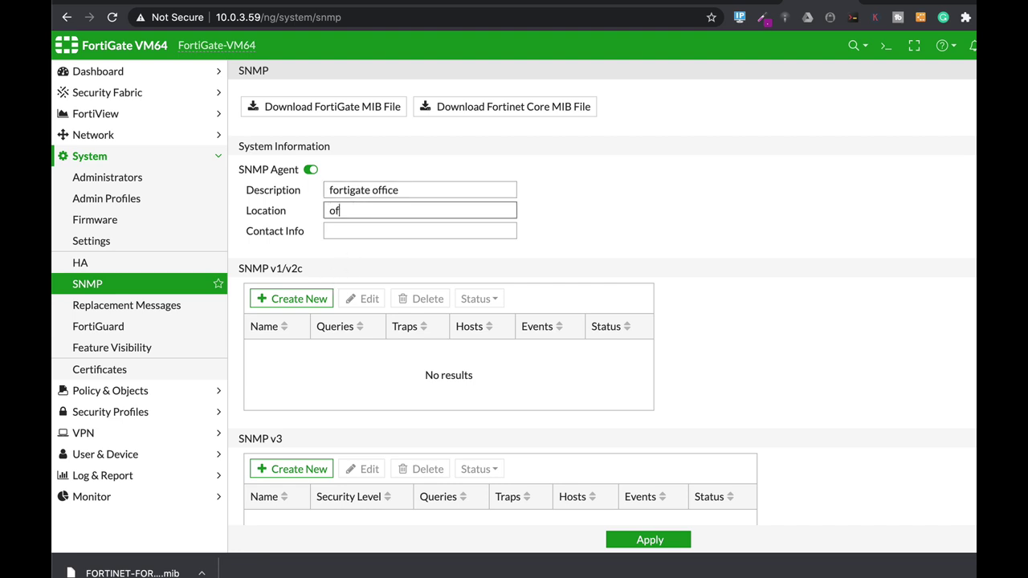
type("e")
left_click(351, 230)
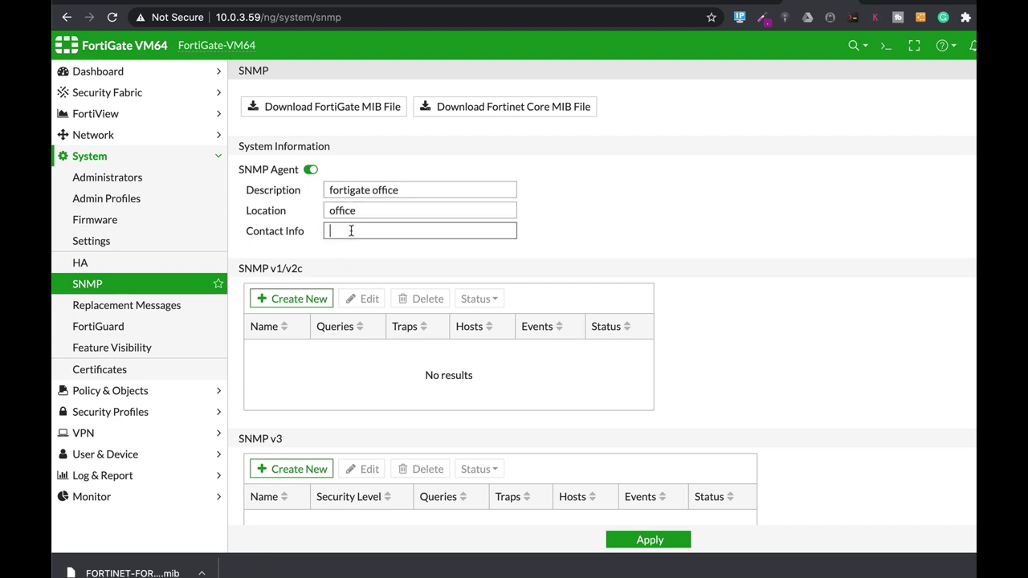
scroll(594, 252, "down", 2)
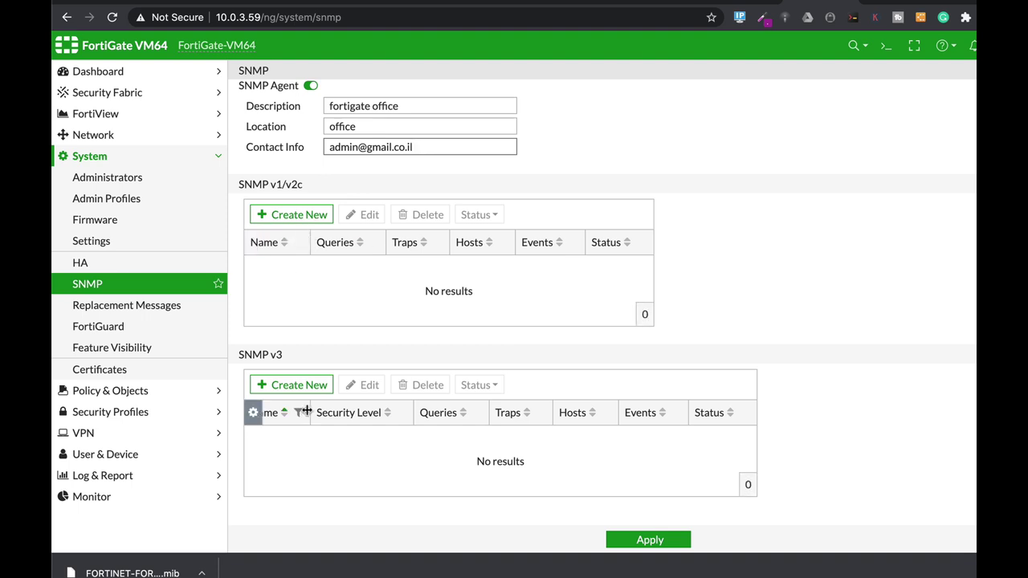
left_click(300, 219)
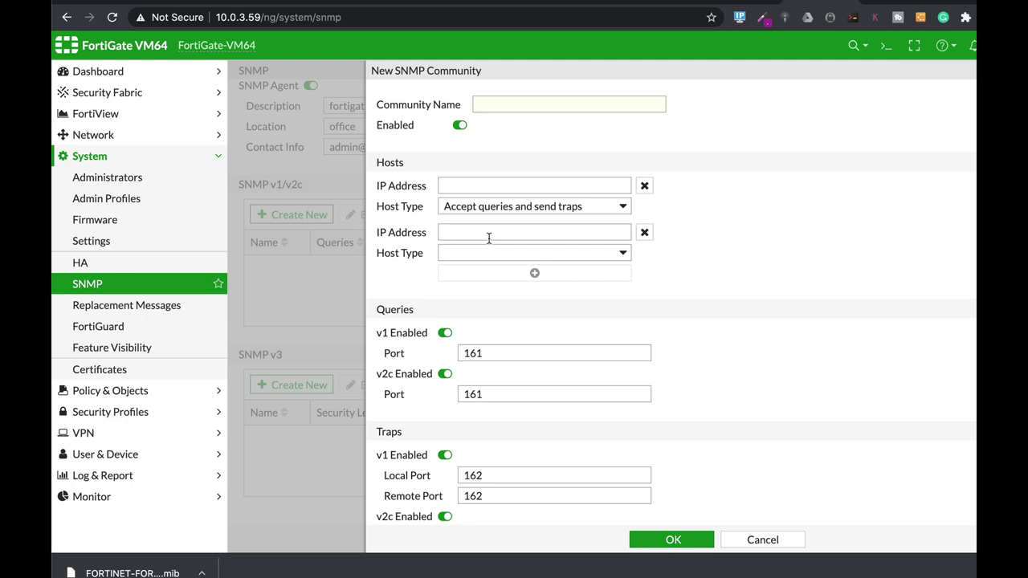
left_click(790, 540)
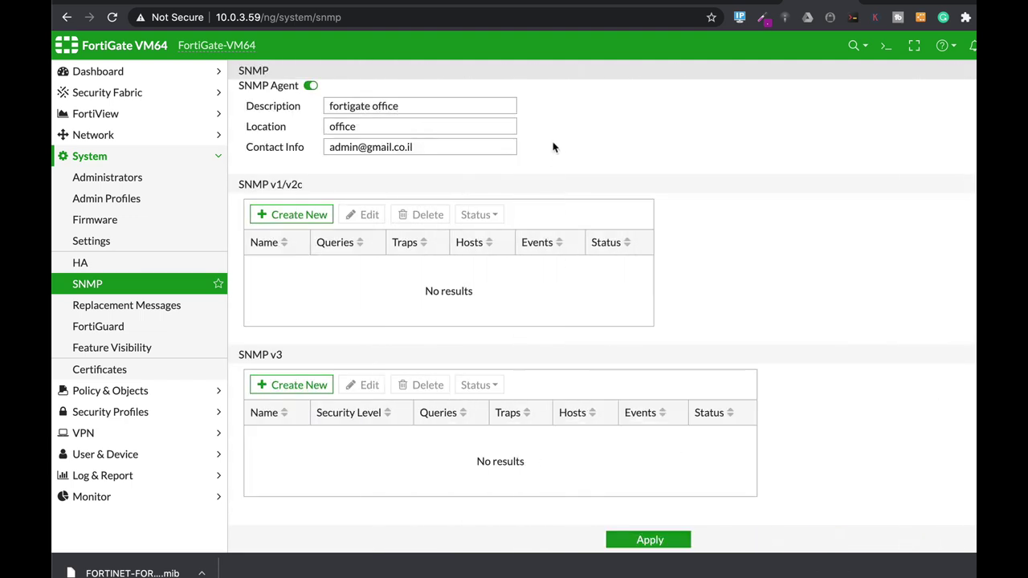
Step: Create a new SNMPv3 user with authentication set to SHA256 and private encryption enabled
left_click(309, 389)
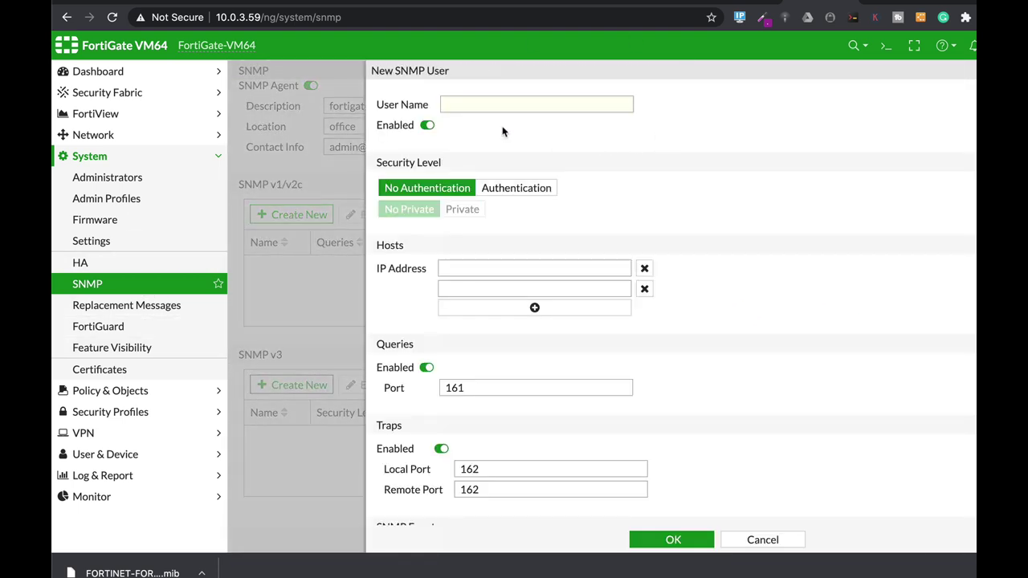
left_click(462, 105)
type("ofer")
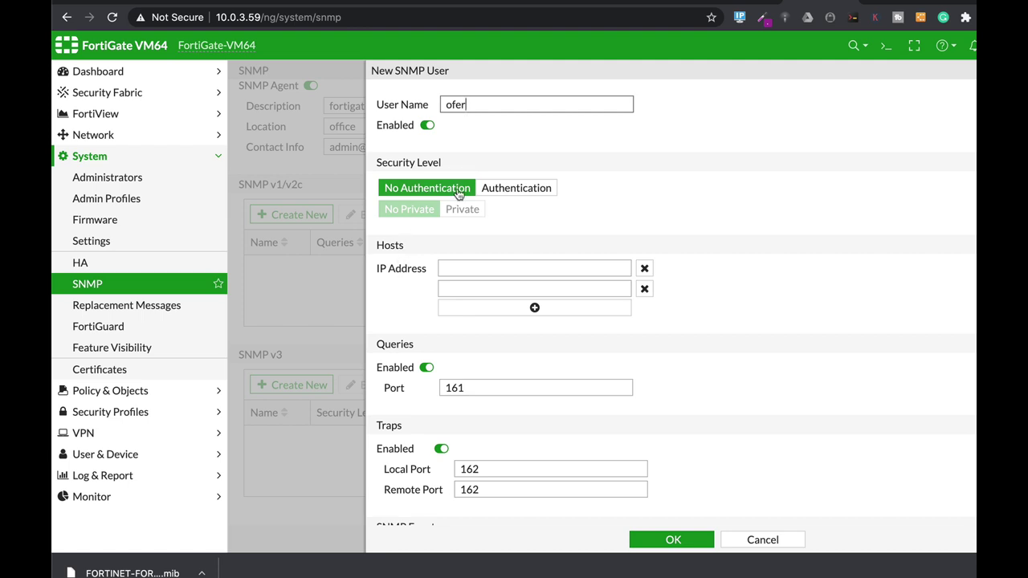
left_click(533, 190)
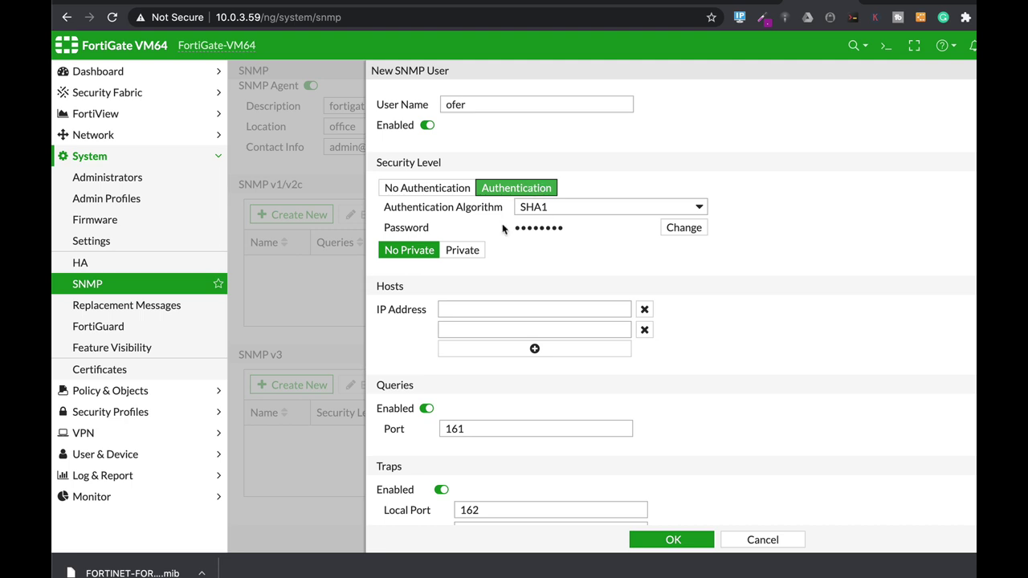
left_click(464, 252)
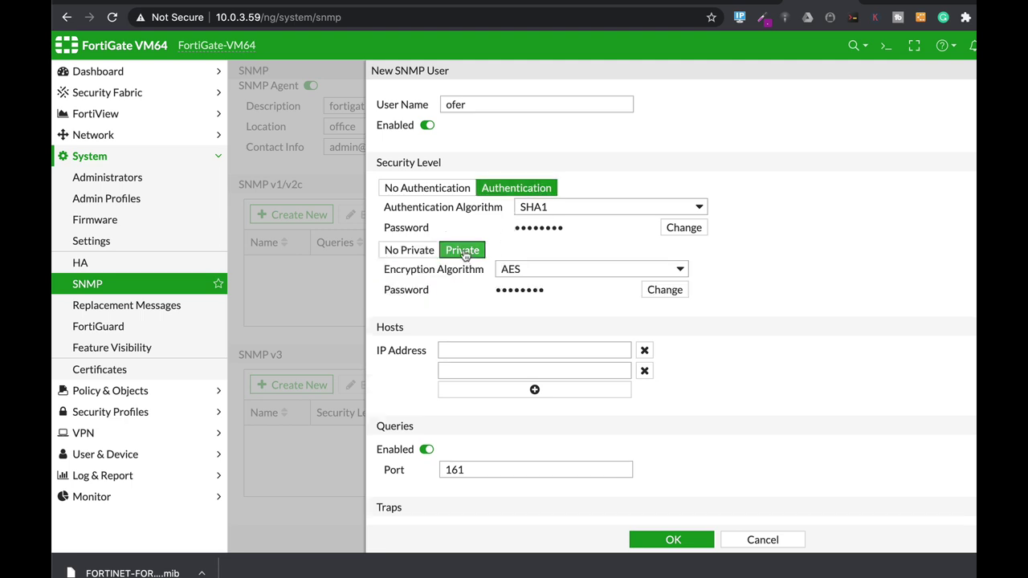
left_click(565, 208)
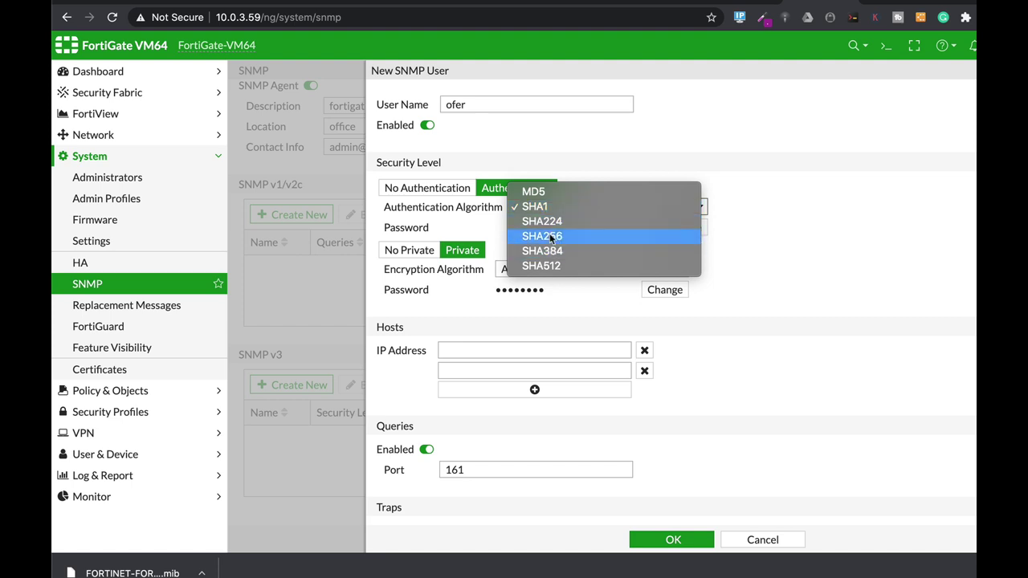
left_click(550, 235)
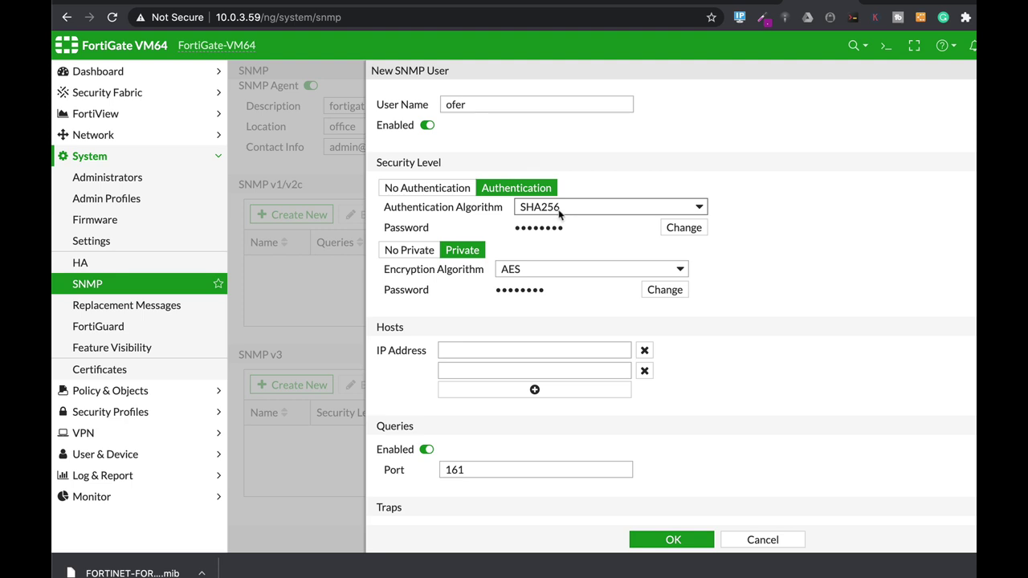
Step: Keep SHA256 authentication and enter a new authentication password for the user
left_click(558, 211)
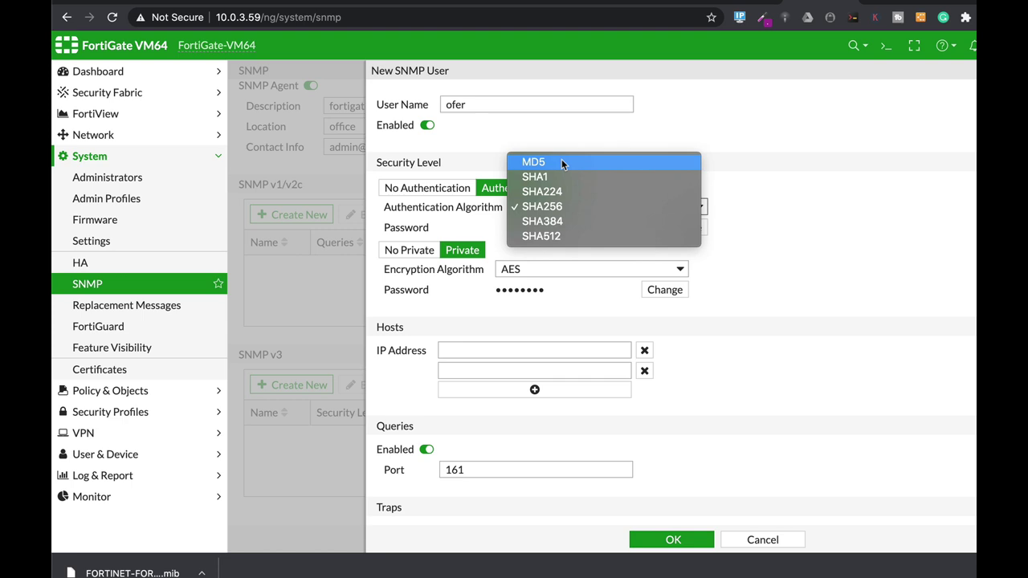
left_click(546, 207)
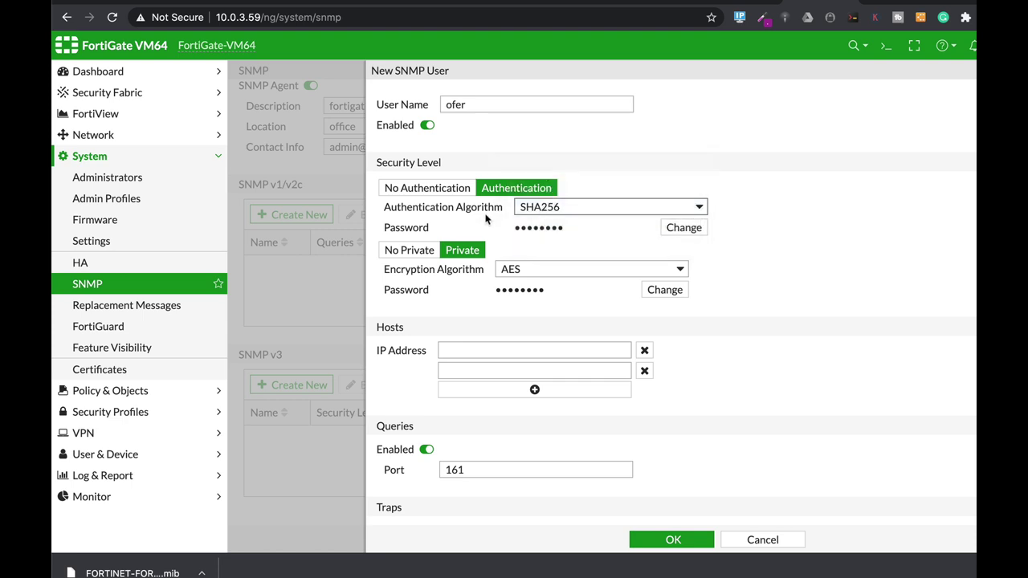
left_click(680, 231)
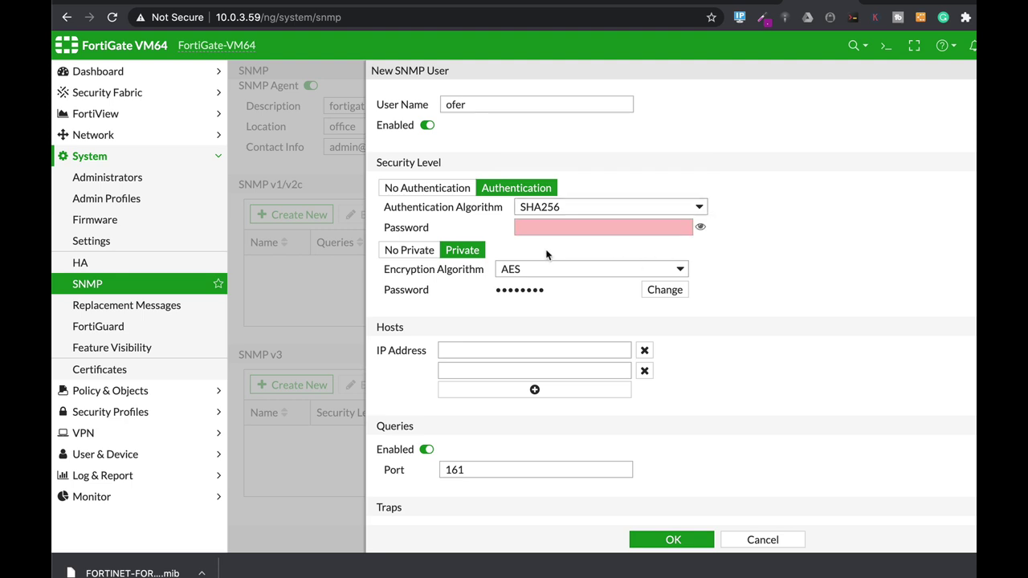
left_click(550, 227)
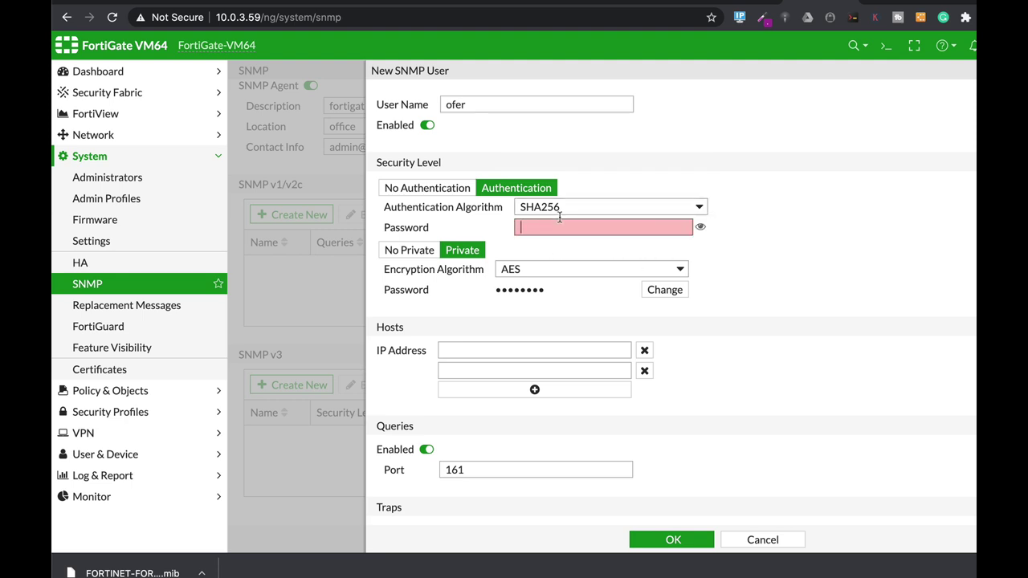
type("••••••••••")
Step: Change the user's encryption algorithm from AES to AES256
left_click(512, 265)
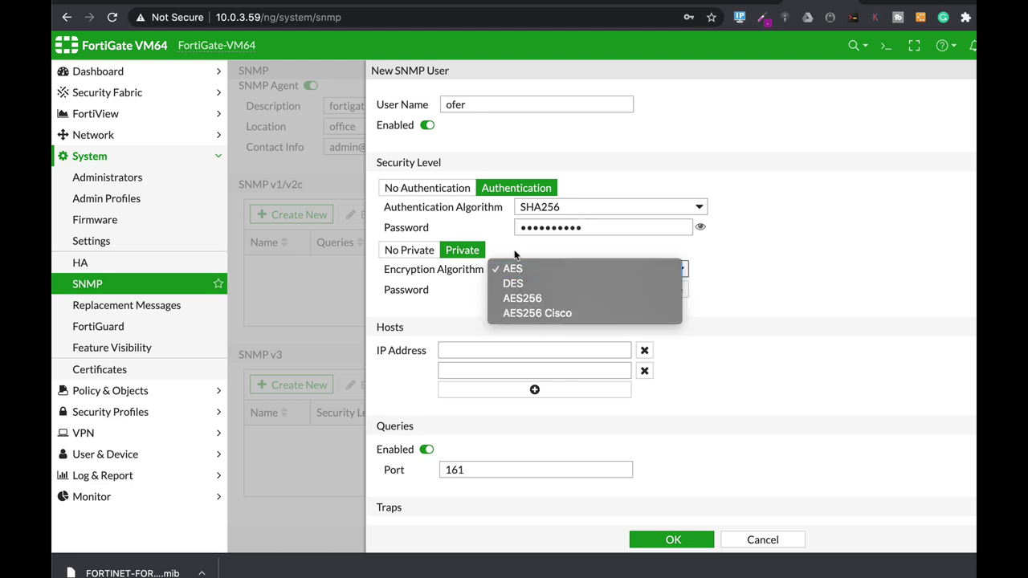
left_click(511, 262)
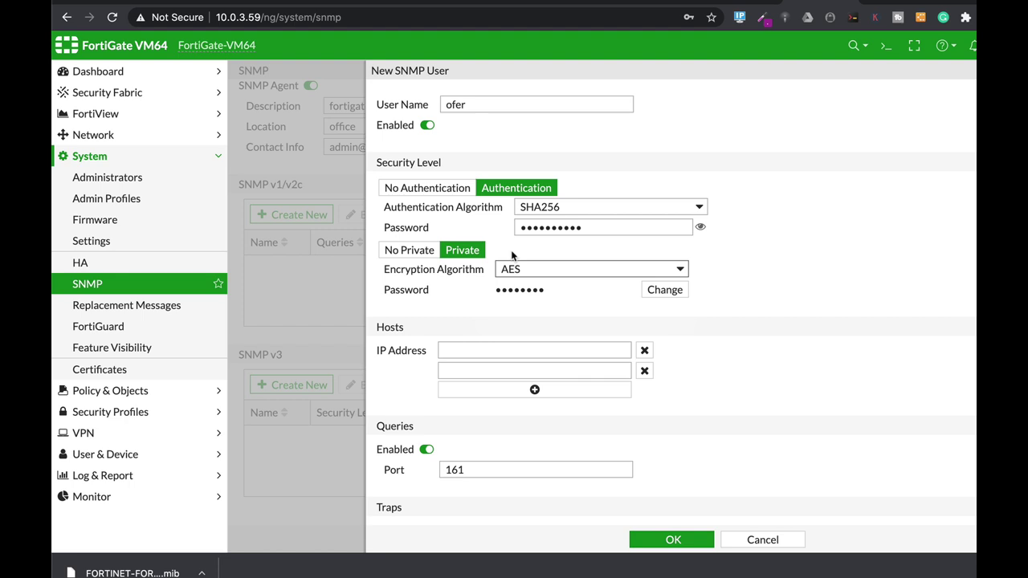
left_click(537, 270)
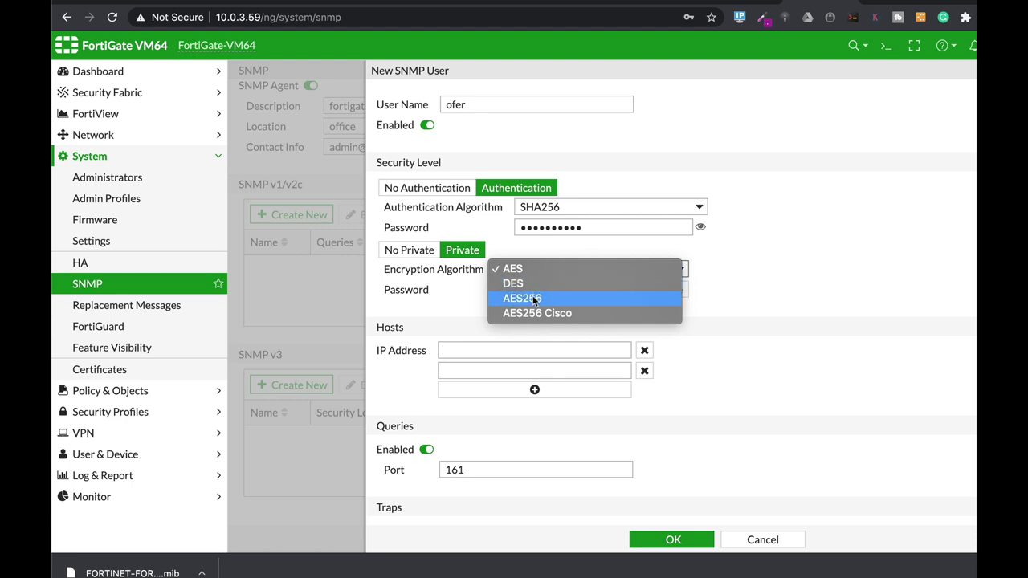
left_click(530, 298)
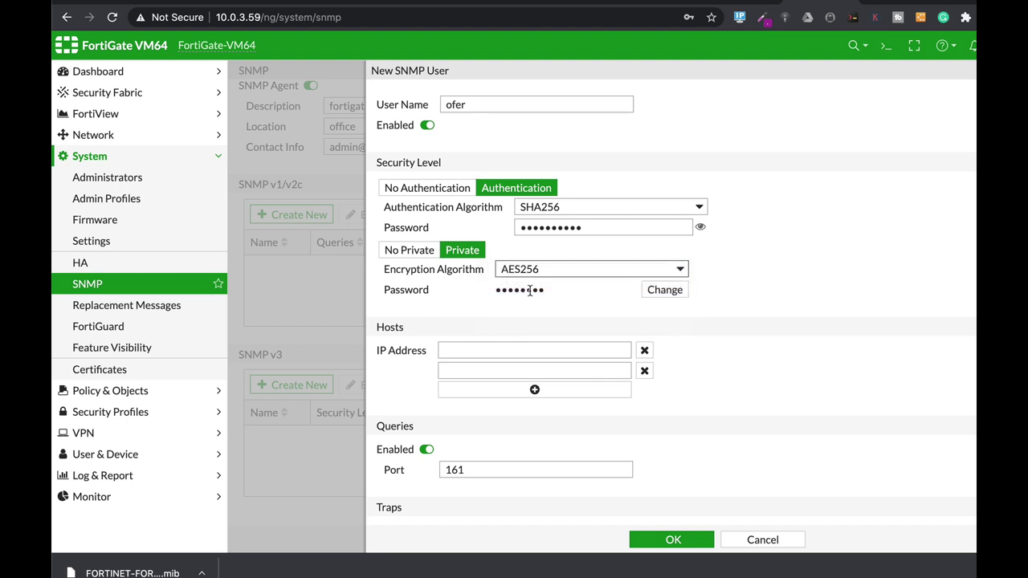
Step: Replace the SNMPv3 user's encryption password with a new one
left_click(665, 291)
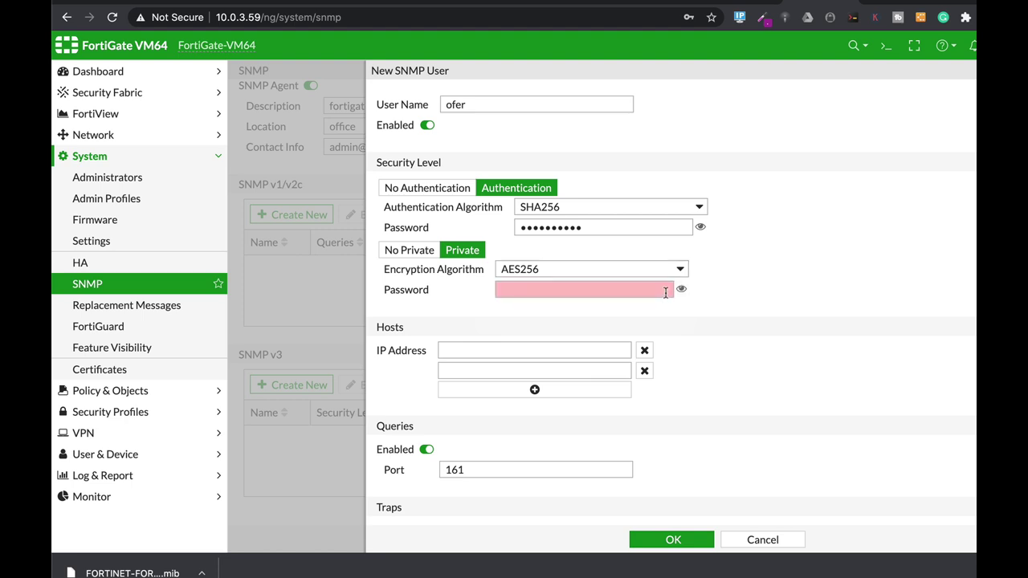
left_click(523, 289)
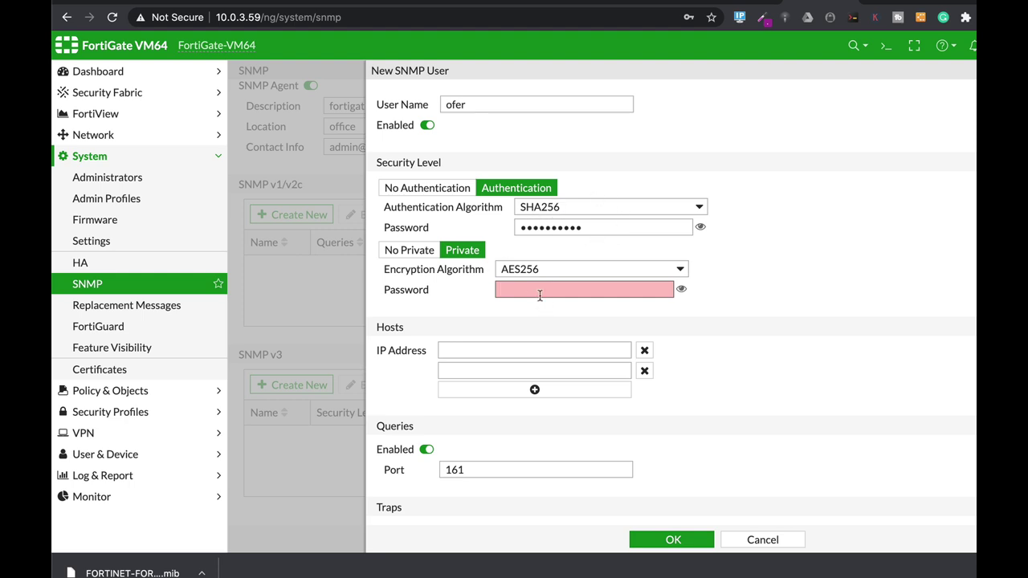
type("***")
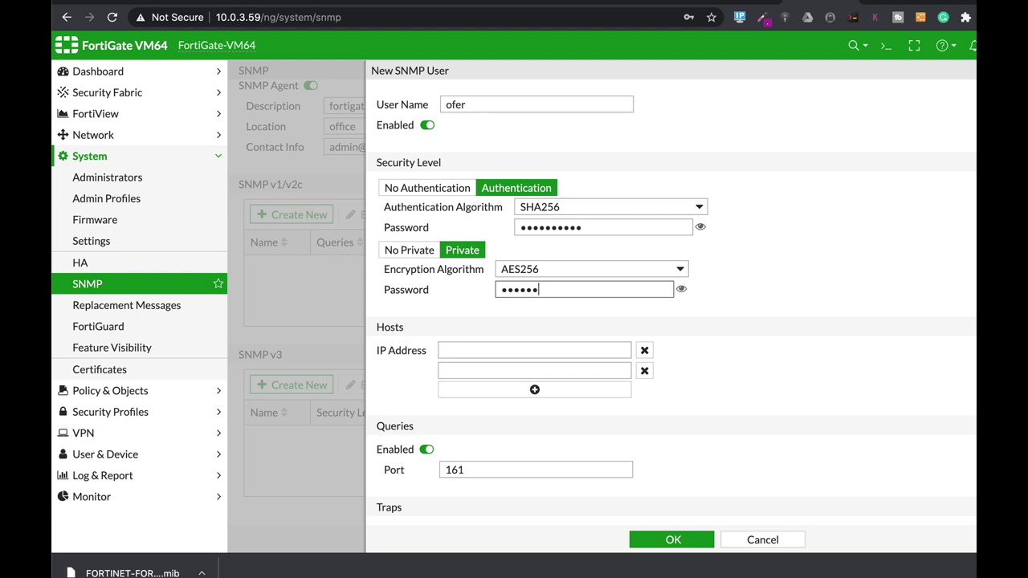
left_click(452, 350)
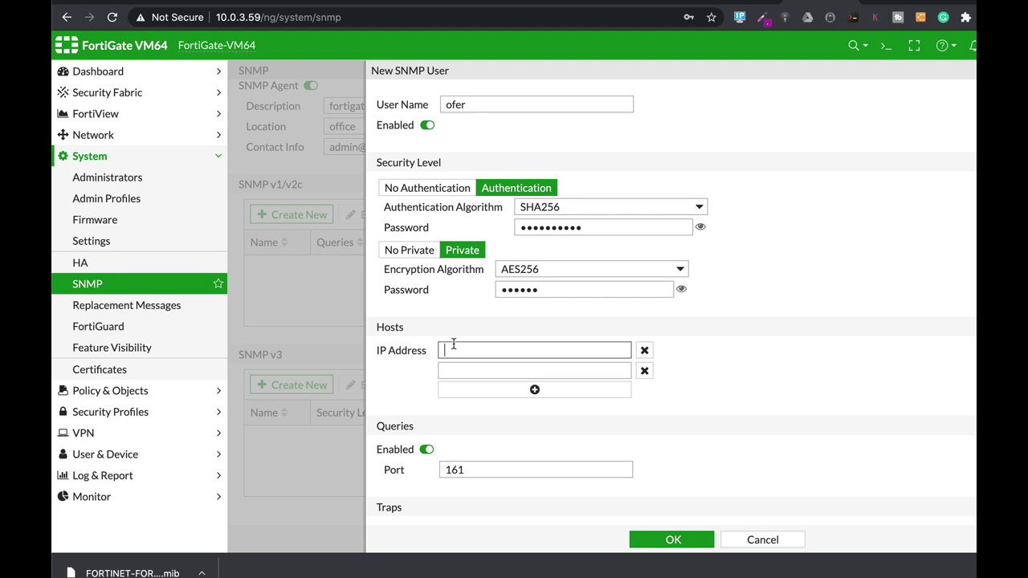
Step: Add host 10.0.3.88 with queries on port 161 and traps on port 162
type("1")
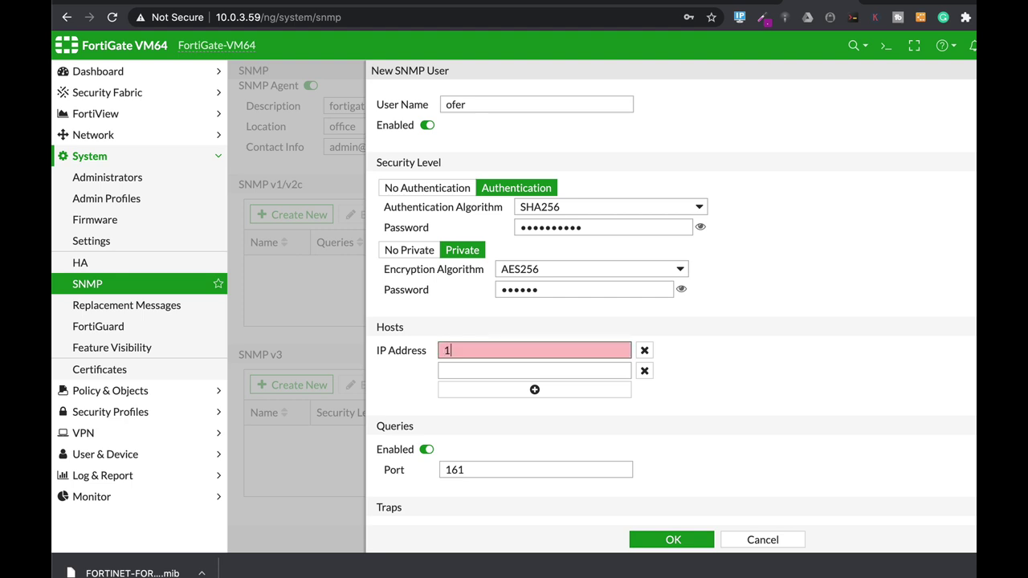
type("0.0.3.88")
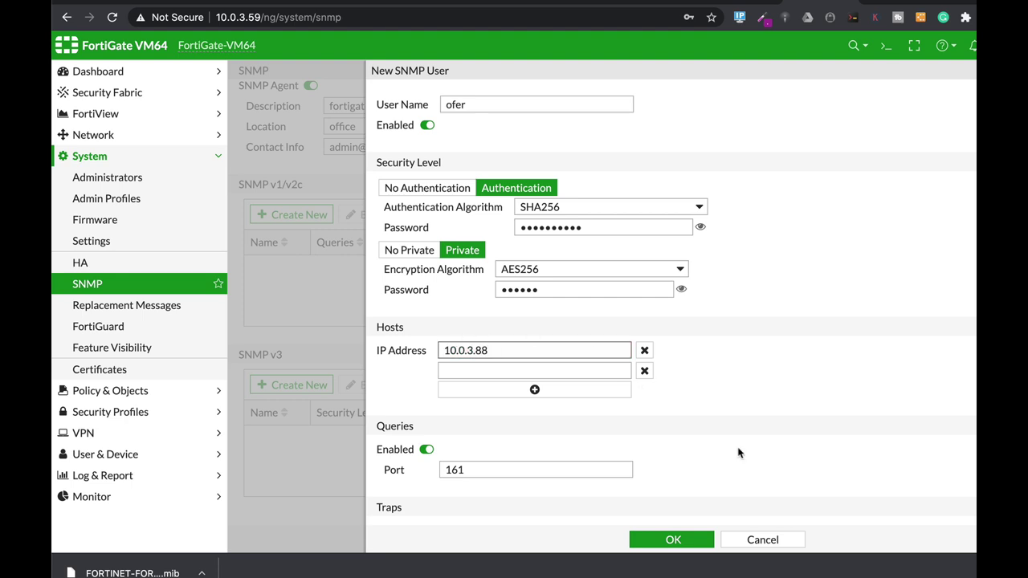
scroll(766, 392, "down", 5)
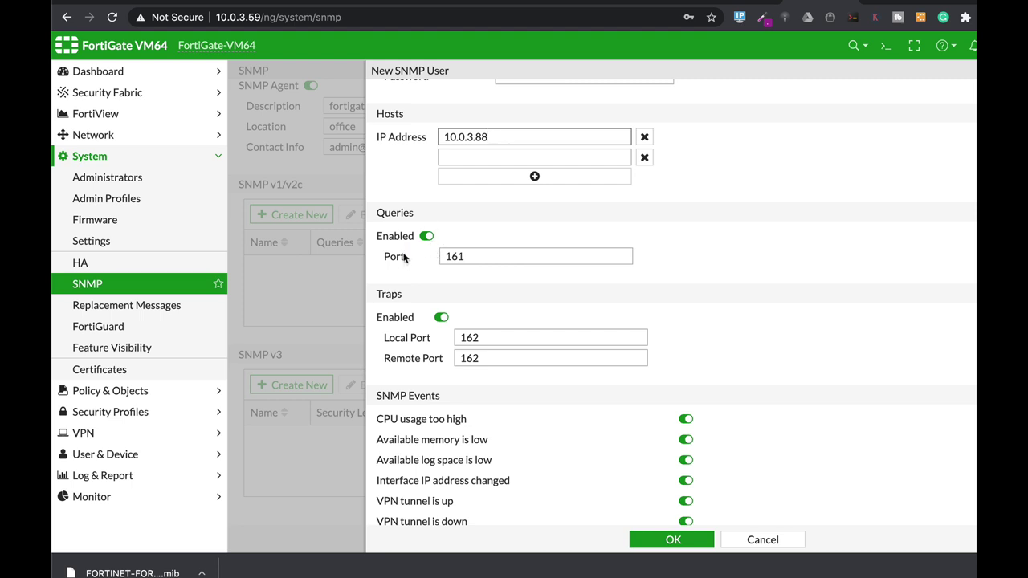
double_click(482, 256)
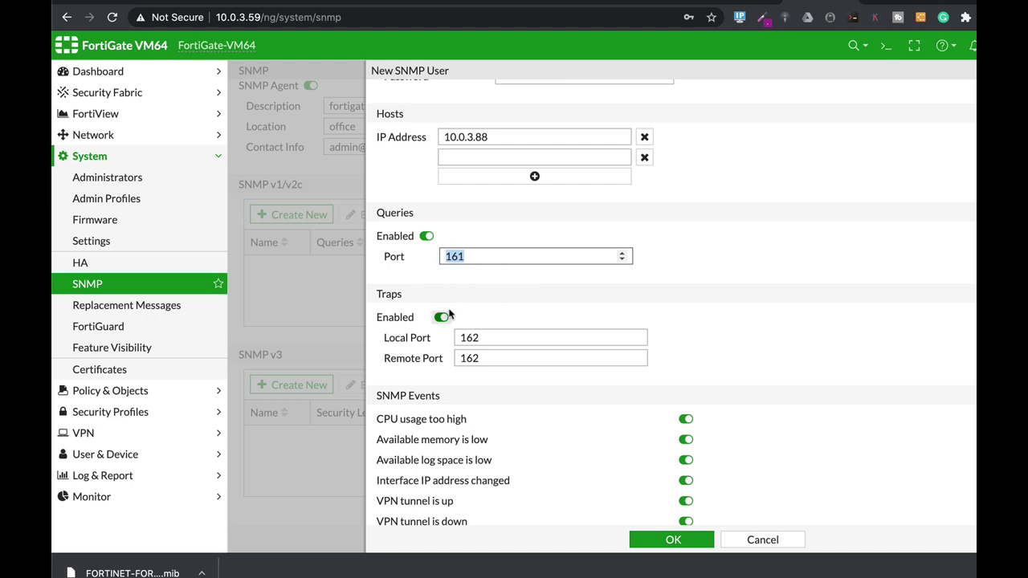
scroll(510, 299, "down", 1)
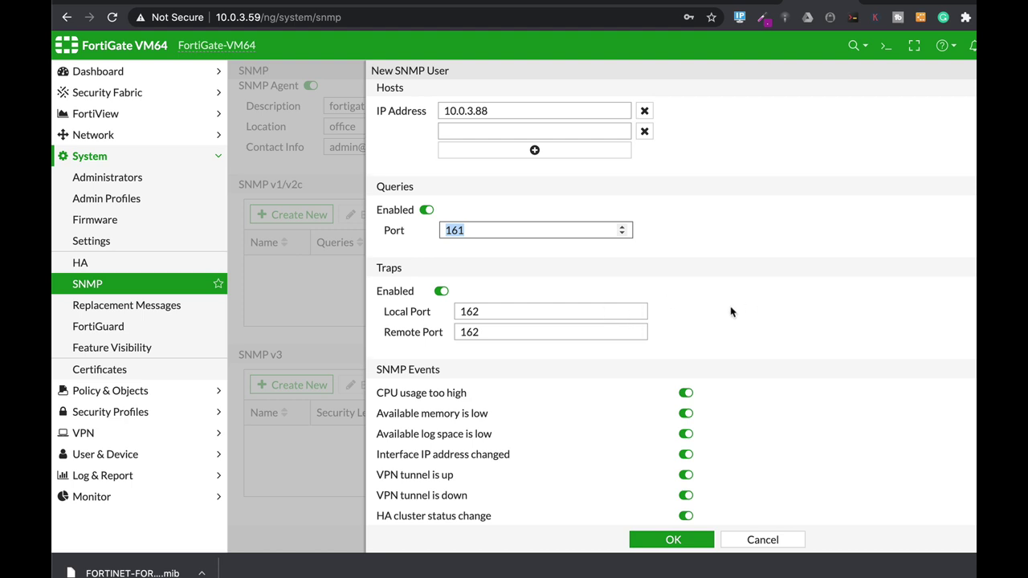
scroll(731, 311, "down", 4)
left_click(479, 199)
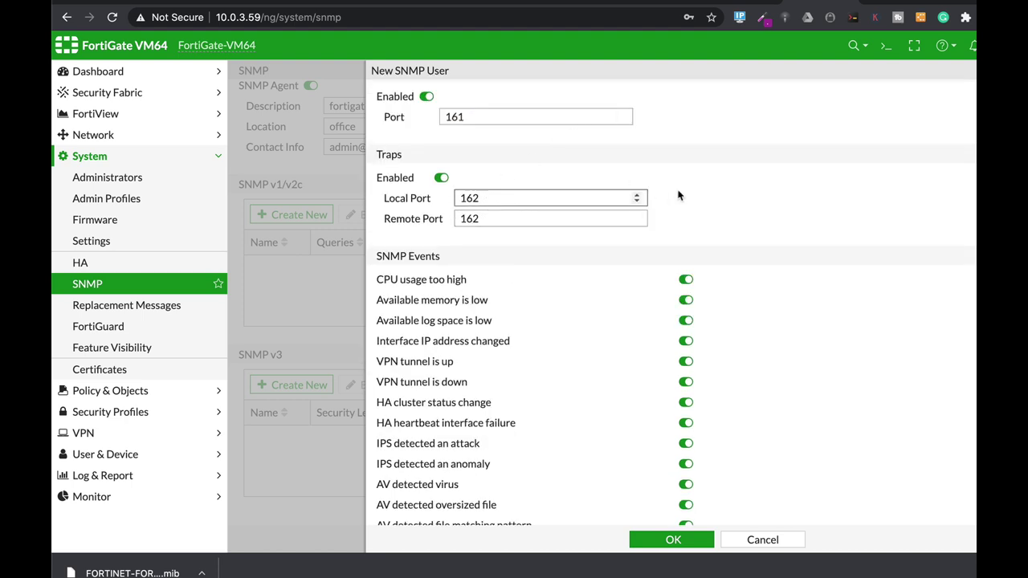
scroll(684, 167, "up", 1)
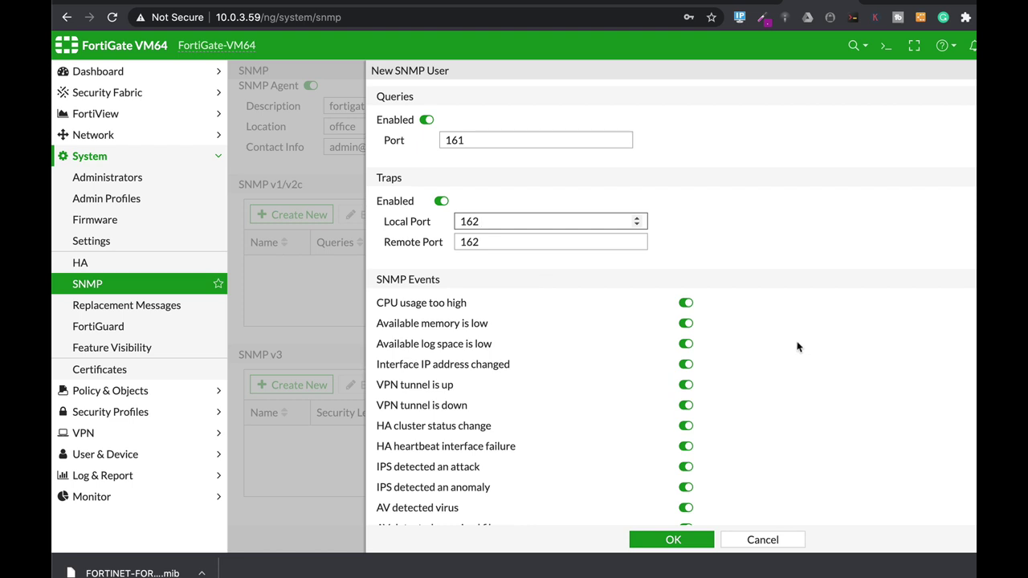
scroll(796, 347, "down", 2)
scroll(794, 348, "down", 5)
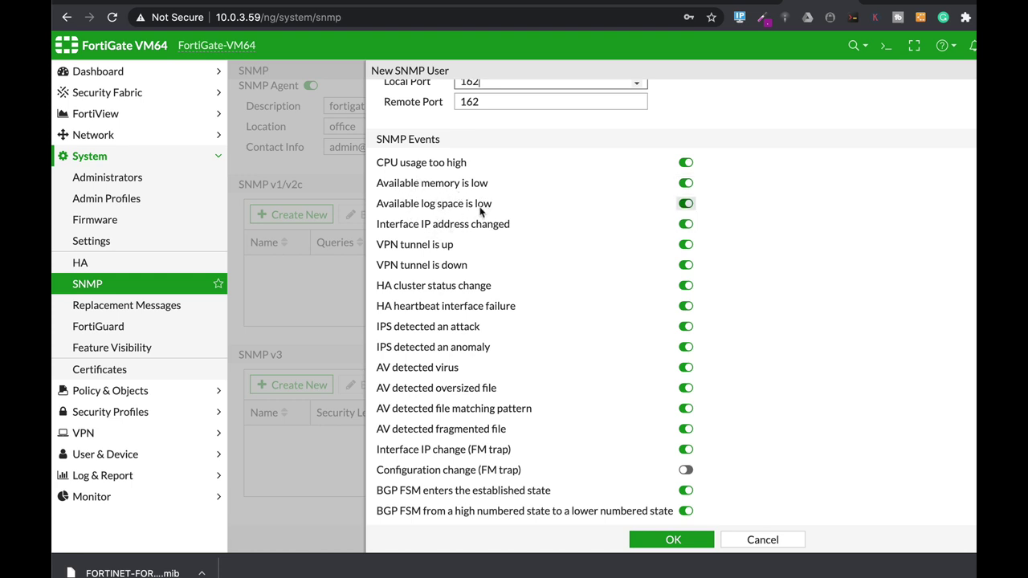
scroll(533, 387, "down", 2)
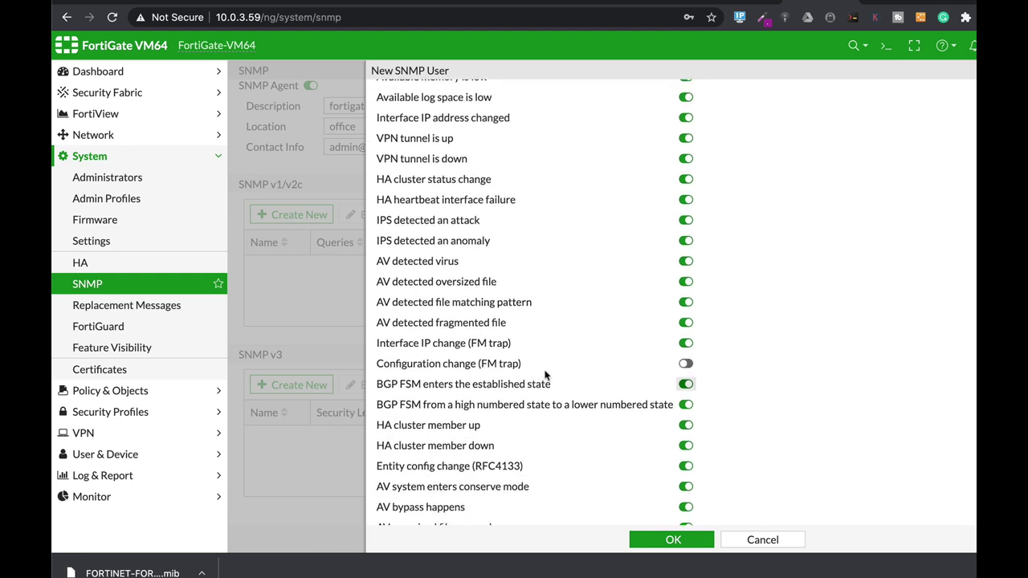
scroll(540, 416, "down", 4)
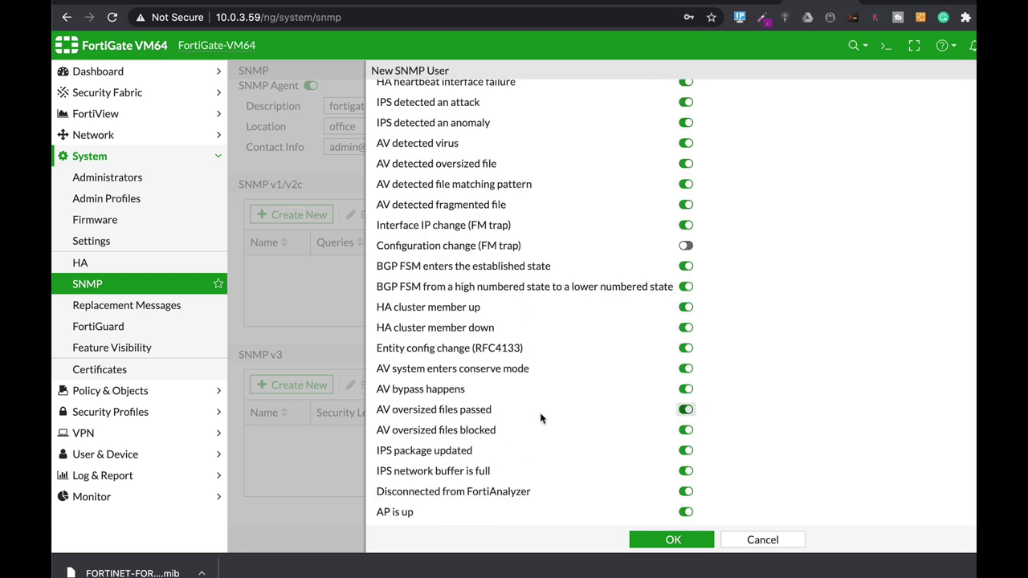
scroll(540, 424, "down", 2)
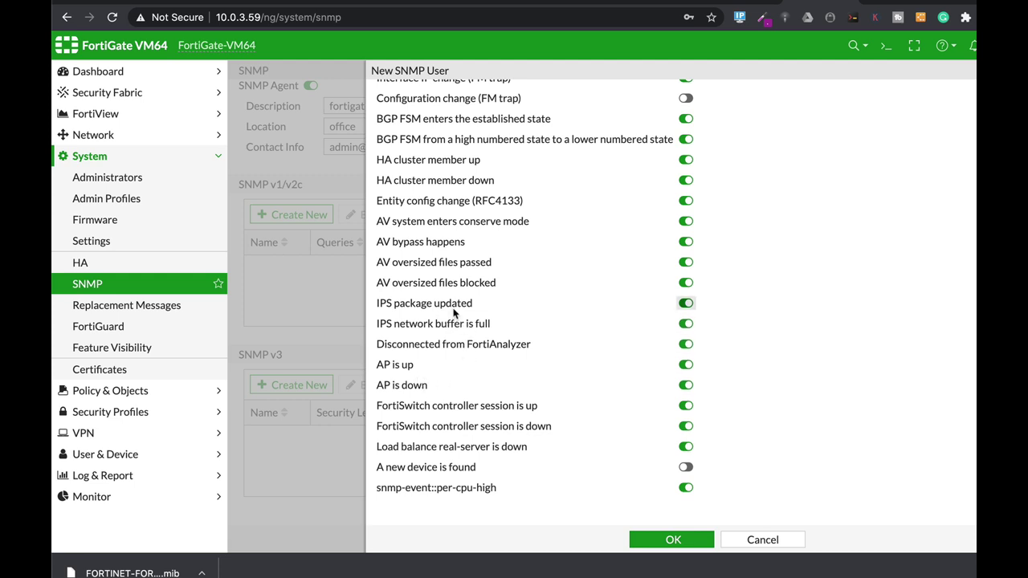
Step: Save the new SNMPv3 user, now listed with 1 host and 33 events
left_click(688, 542)
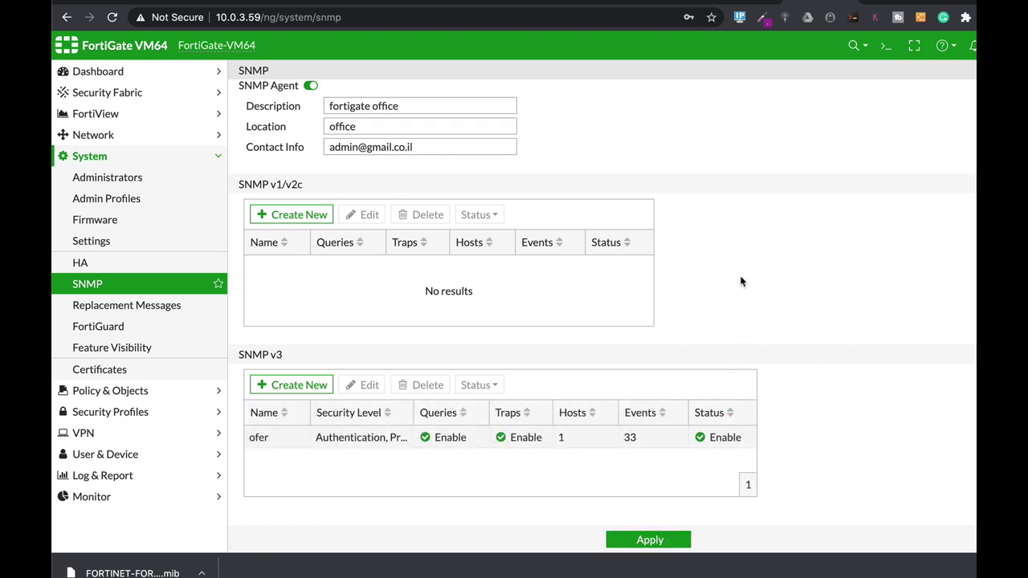
scroll(740, 281, "up", 2)
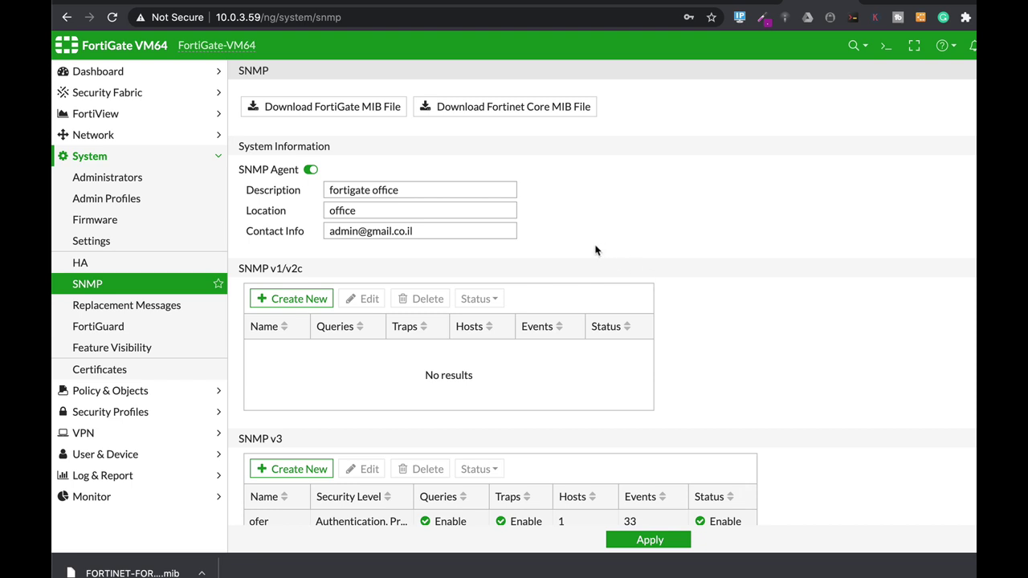